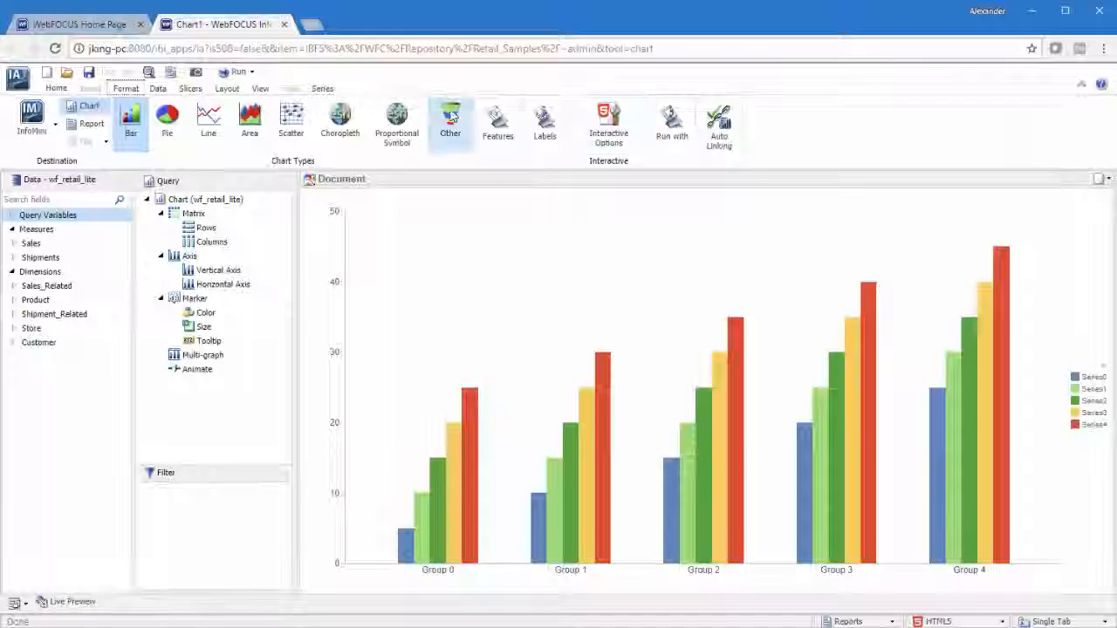
# Change the chart type to the Arc Chart HTML5 extension
pyautogui.click(452, 116)
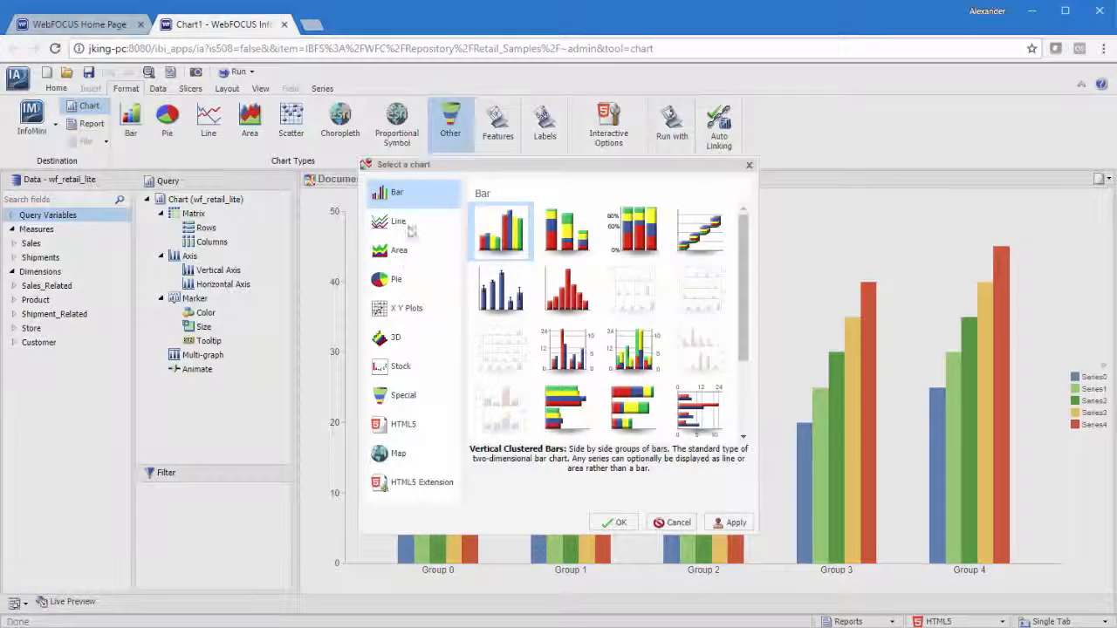
pyautogui.click(412, 484)
pyautogui.click(501, 231)
pyautogui.click(615, 522)
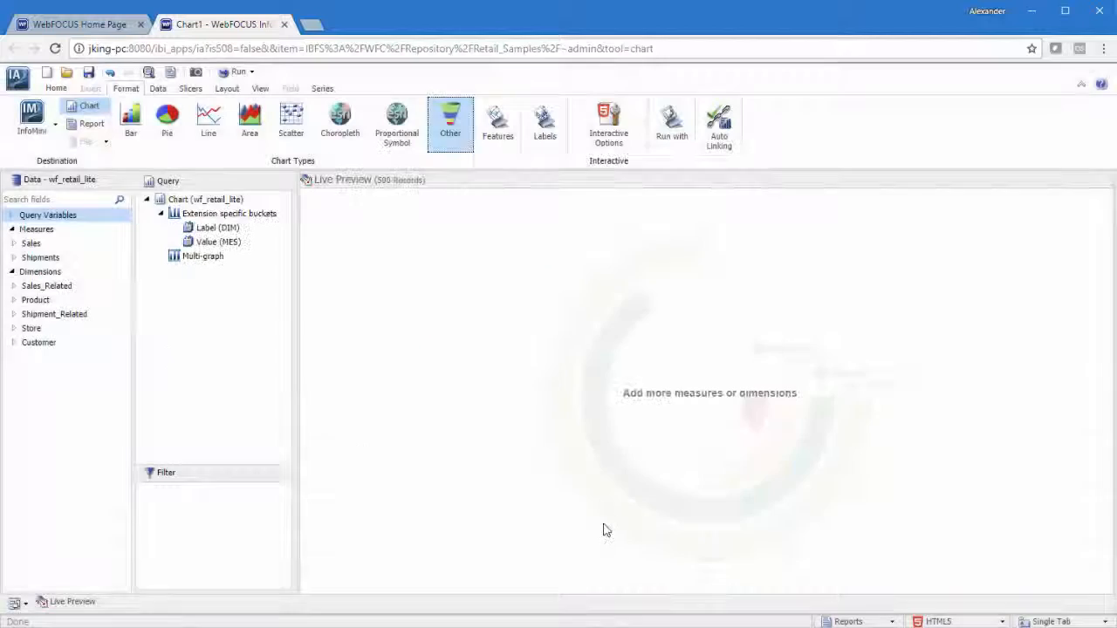
# Add Product,Category as the arc chart's label and a Sales measure as its value
pyautogui.click(14, 300)
pyautogui.doubleClick(48, 315)
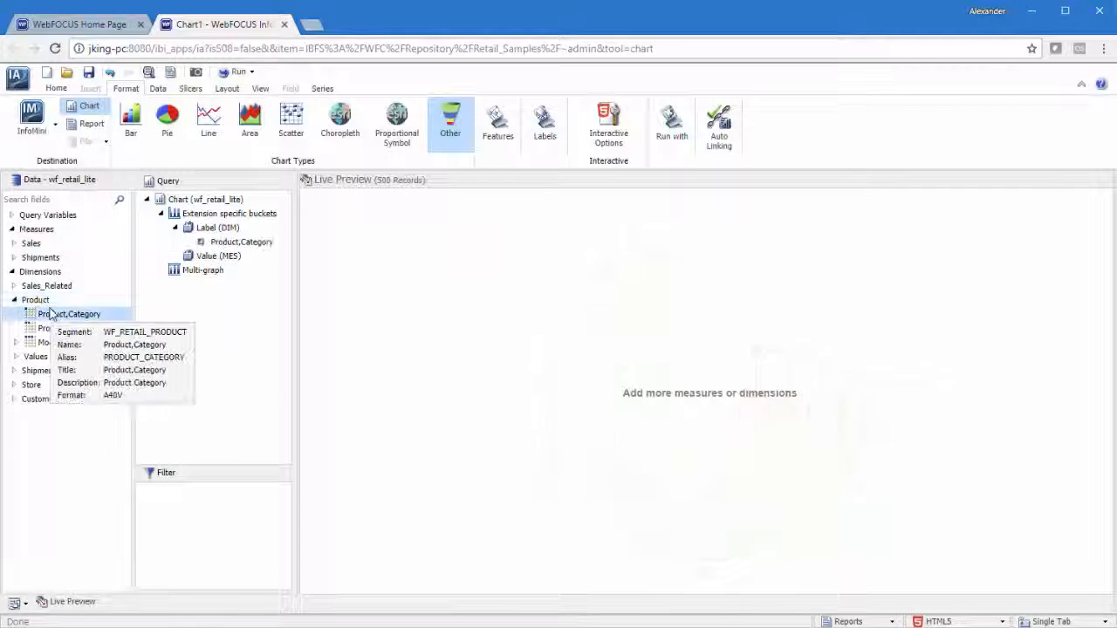
pyautogui.click(13, 244)
pyautogui.doubleClick(66, 400)
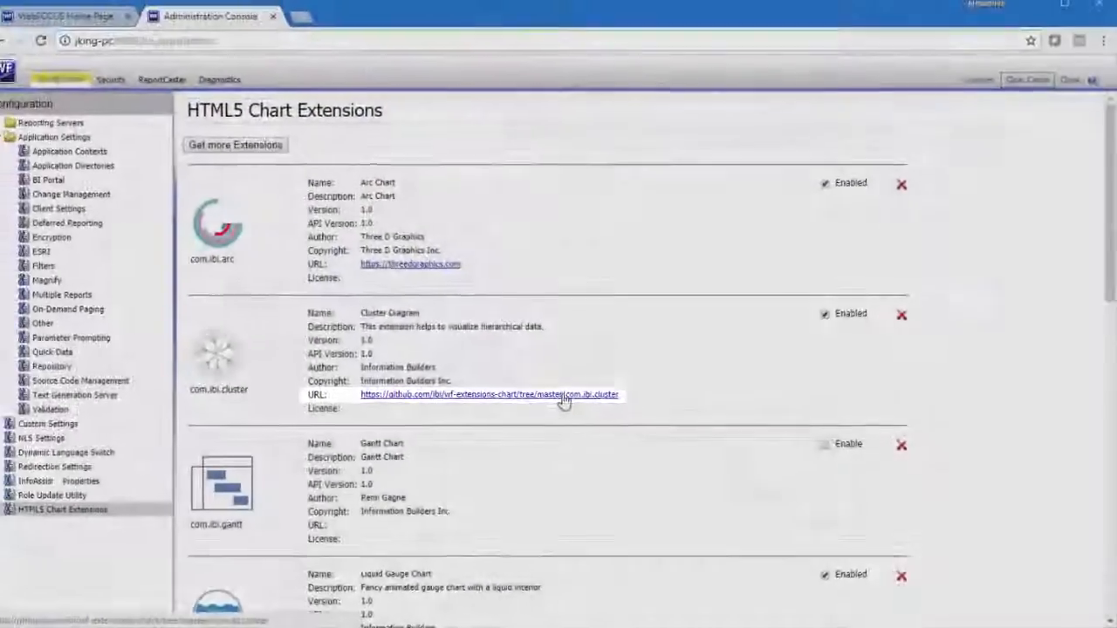
# Open the Cluster Diagram extension's GitHub page and look through its files and README
pyautogui.click(564, 395)
pyautogui.scroll(-6, 1050, 360)
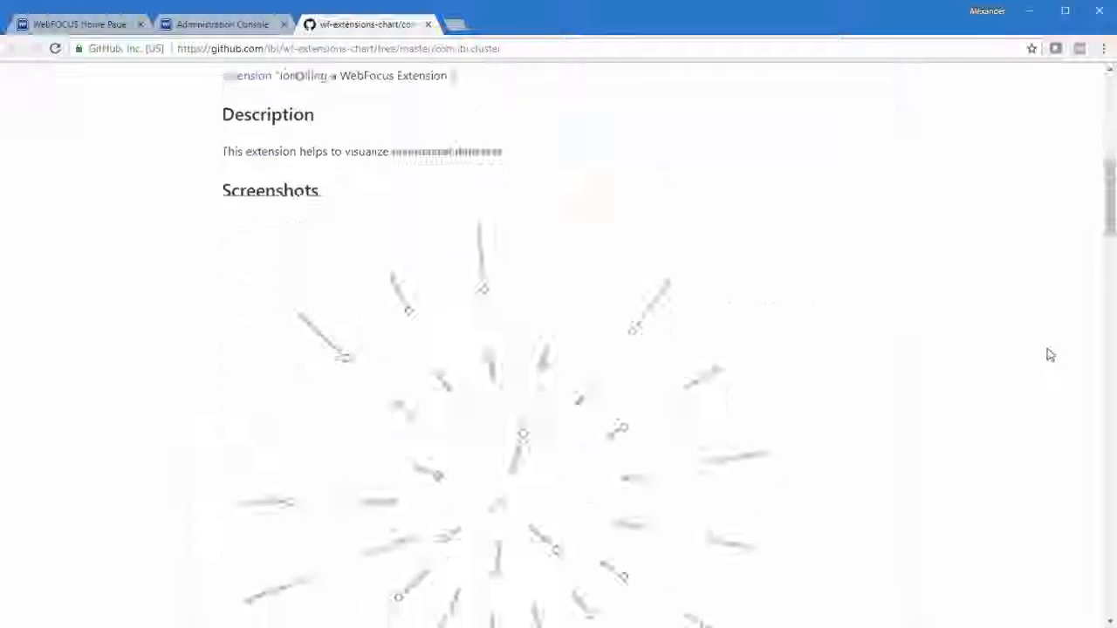
pyautogui.scroll(-14, 1050, 353)
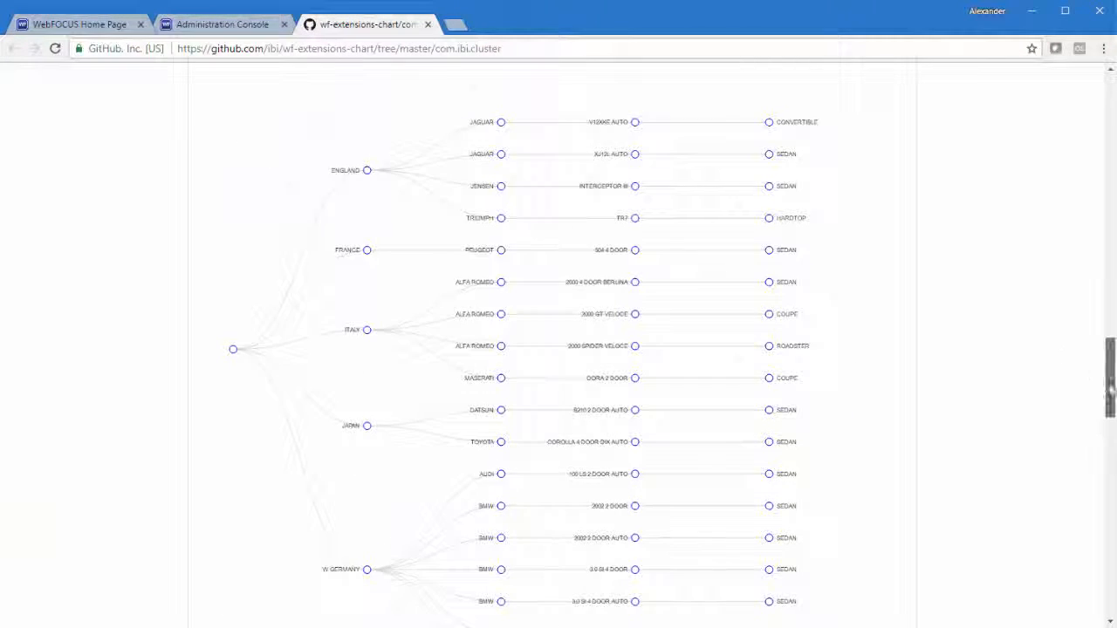
pyautogui.moveTo(1109, 387); pyautogui.dragTo(1099, 103)
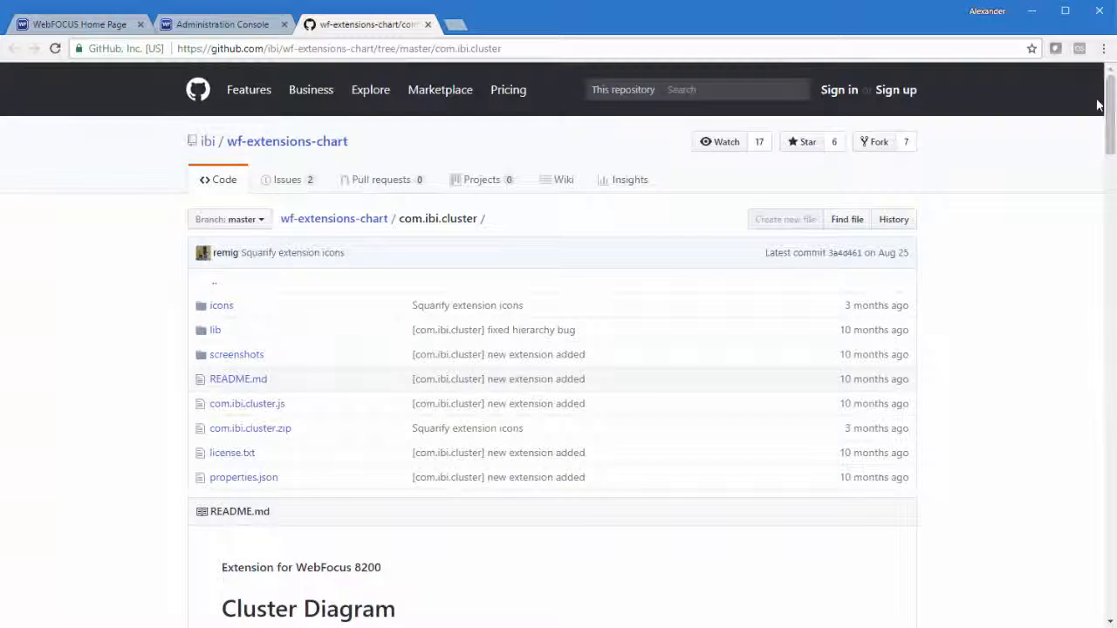
# Open the wf-extensions-chart repository and look through its list of chart extension folders
pyautogui.click(335, 220)
pyautogui.scroll(-3, 125, 327)
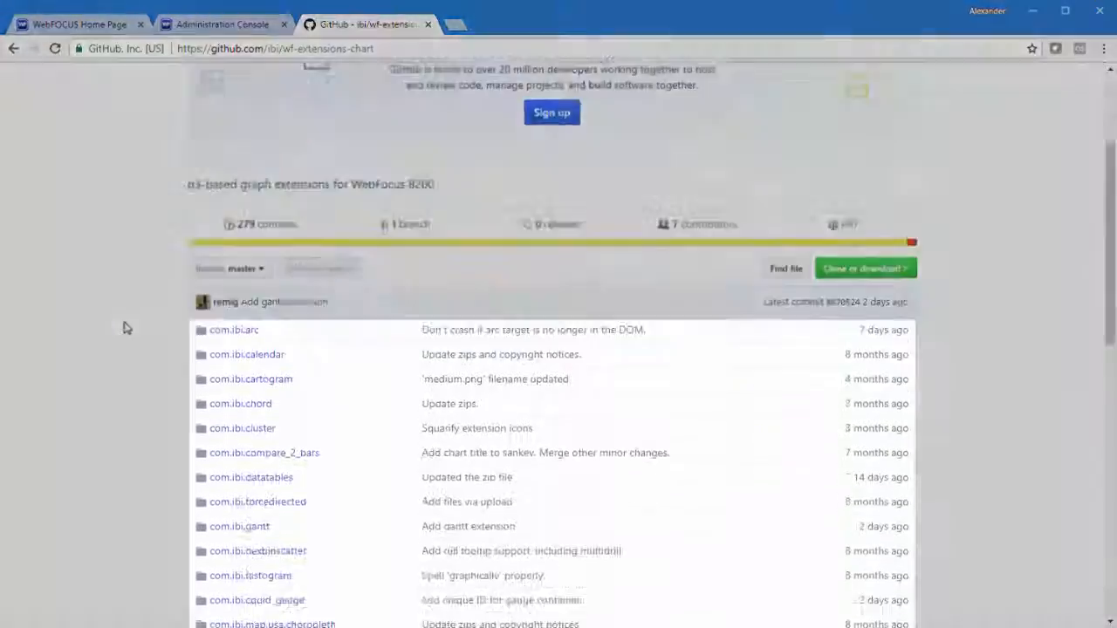
pyautogui.scroll(-10, 125, 328)
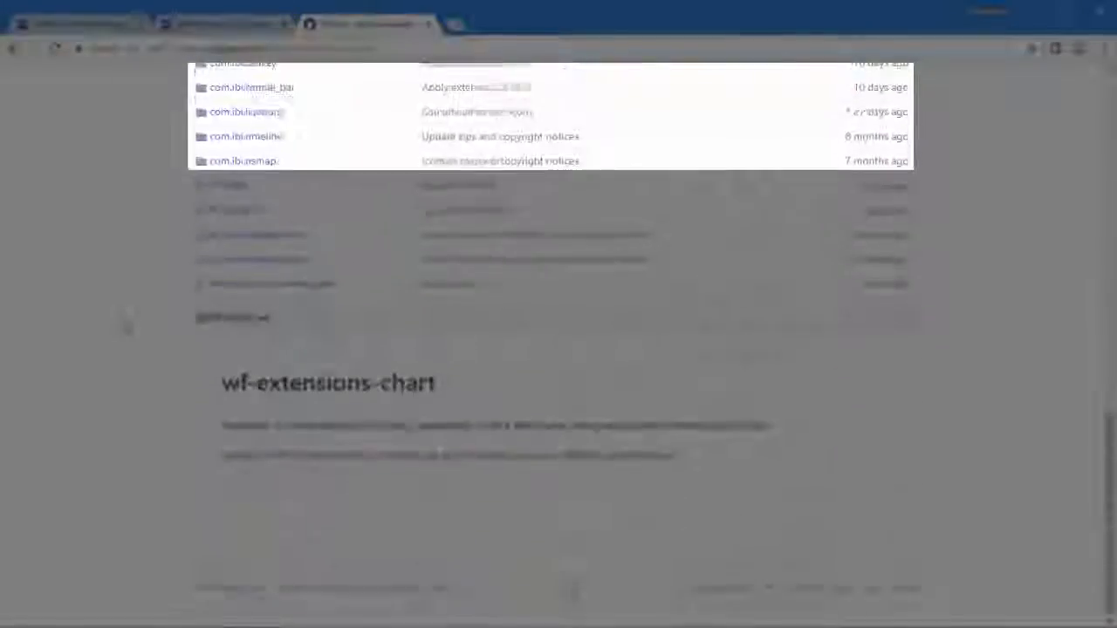
pyautogui.click(274, 459)
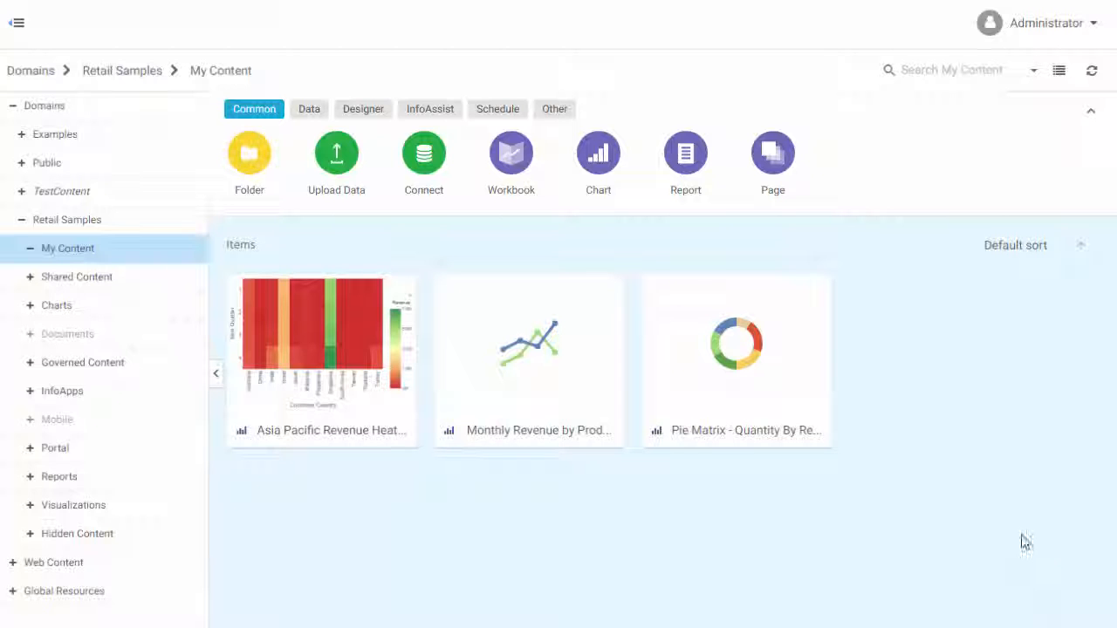
# Open the HTML5 Chart Extensions settings in the Administration Console and enable the Cluster Diagram extension
pyautogui.click(1039, 28)
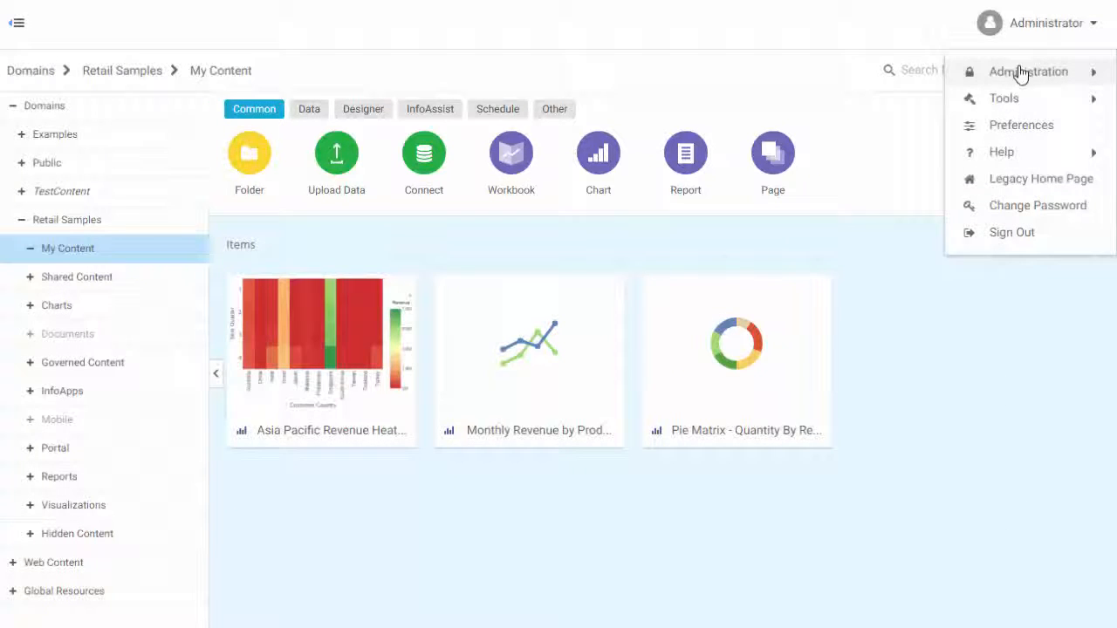
pyautogui.moveTo(992, 77)
pyautogui.click(890, 112)
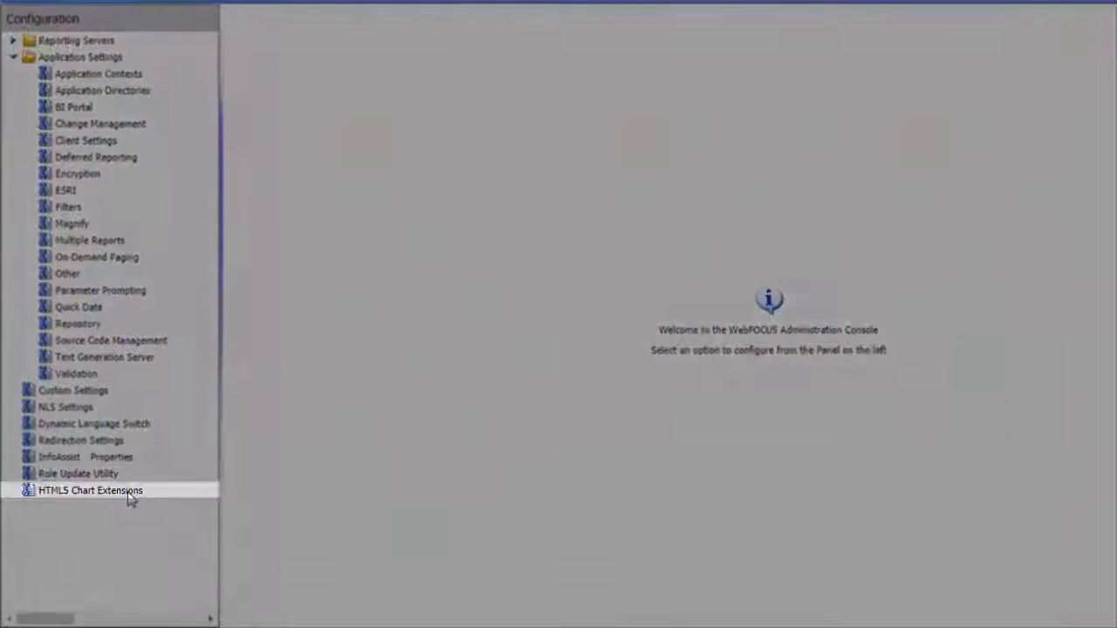
pyautogui.click(129, 492)
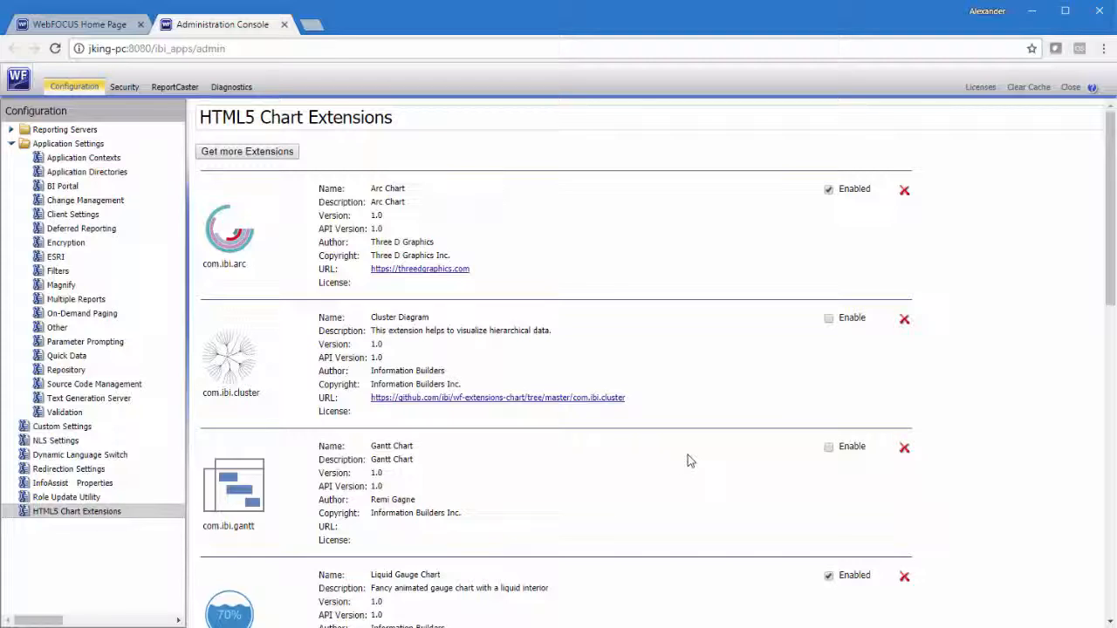
pyautogui.click(829, 320)
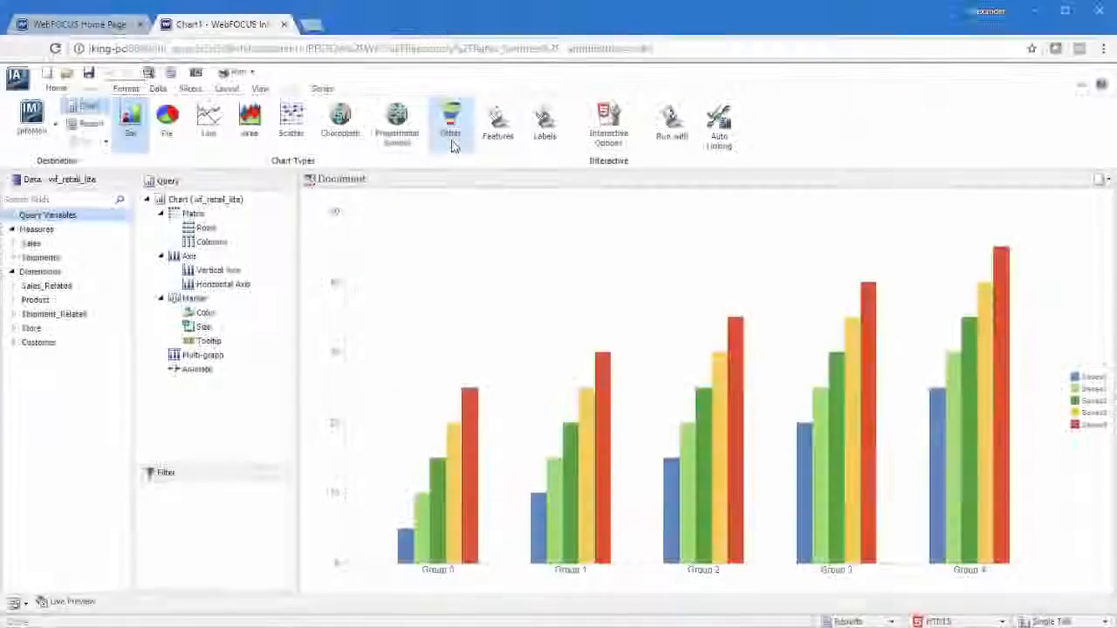
# Choose the Cluster Diagram HTML5 extension as the chart type in InfoAssist
pyautogui.click(447, 145)
pyautogui.click(422, 482)
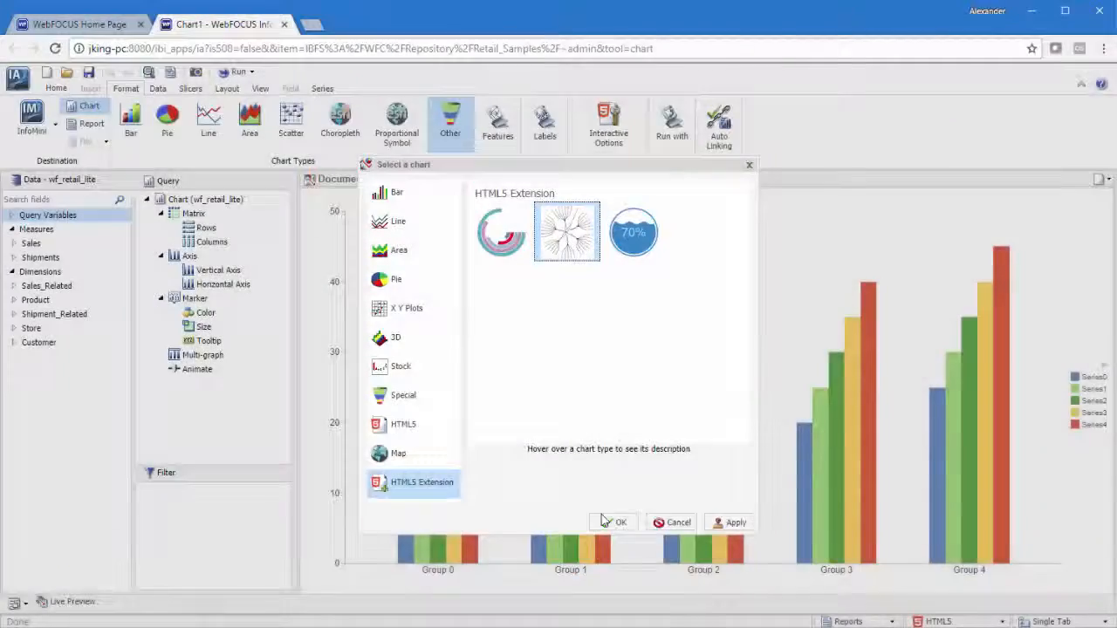
pyautogui.click(611, 523)
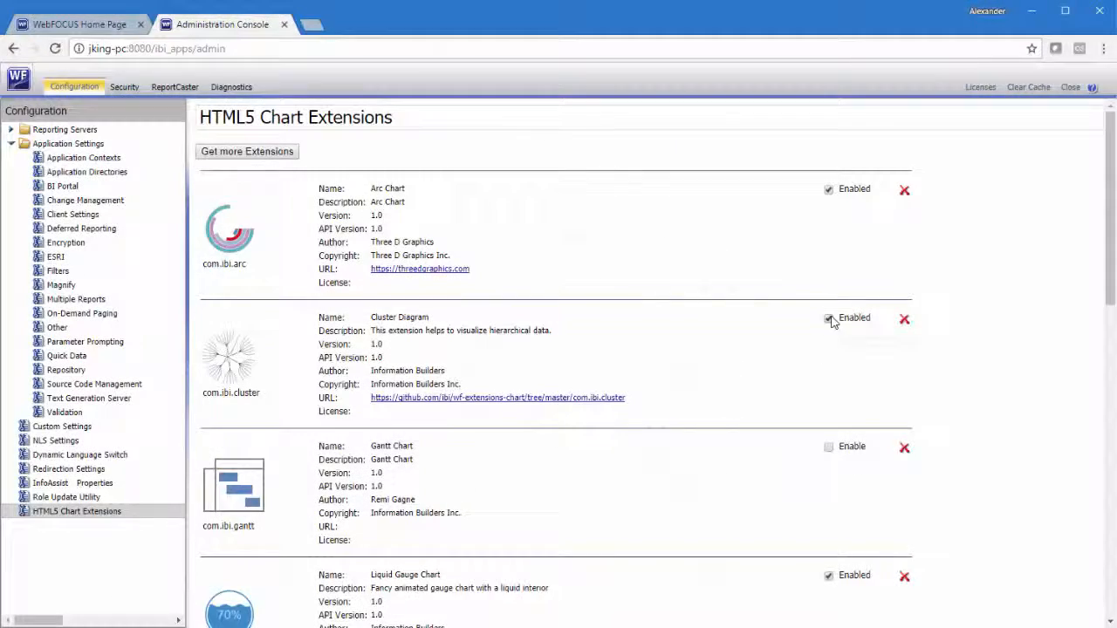
# Disable the Cluster Diagram extension and install the Calendar Heat Map Chart extension from GitHub
pyautogui.click(829, 319)
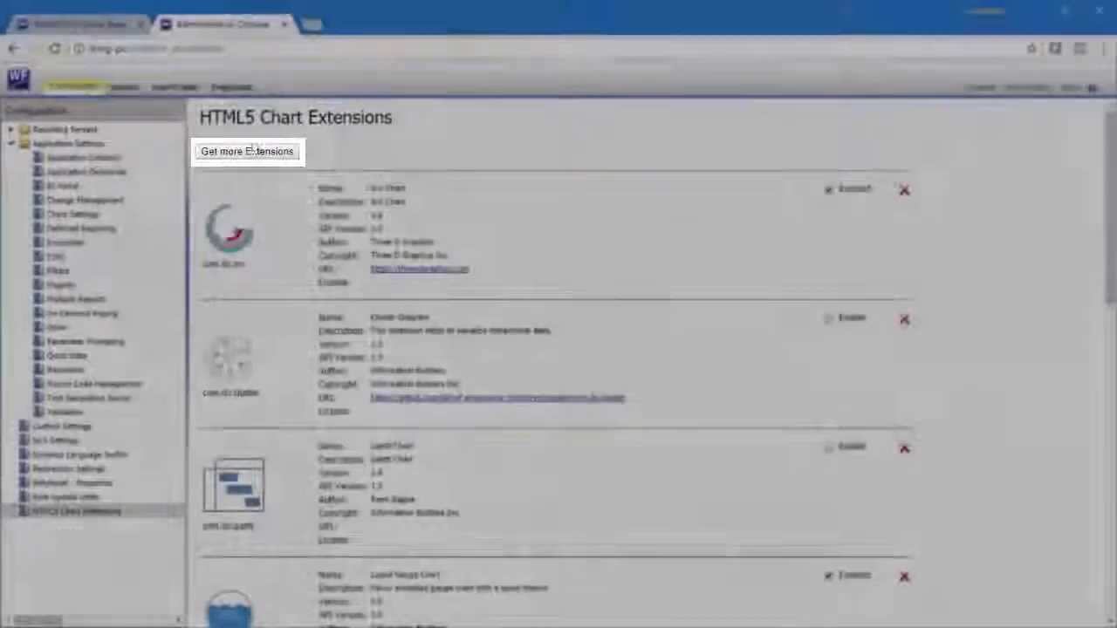
pyautogui.click(249, 152)
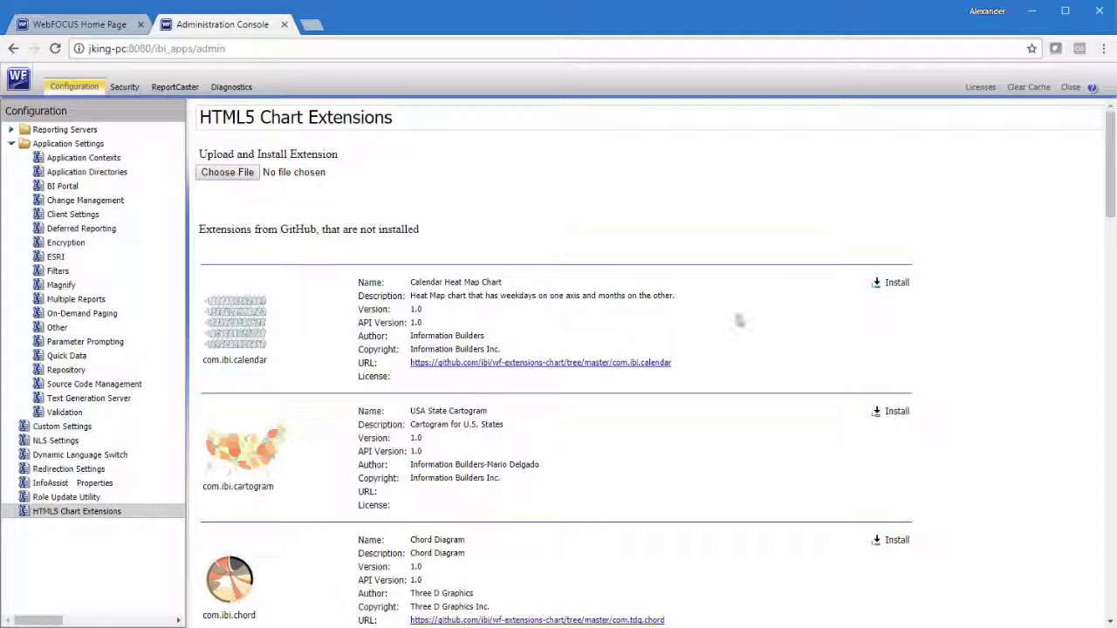
pyautogui.click(892, 286)
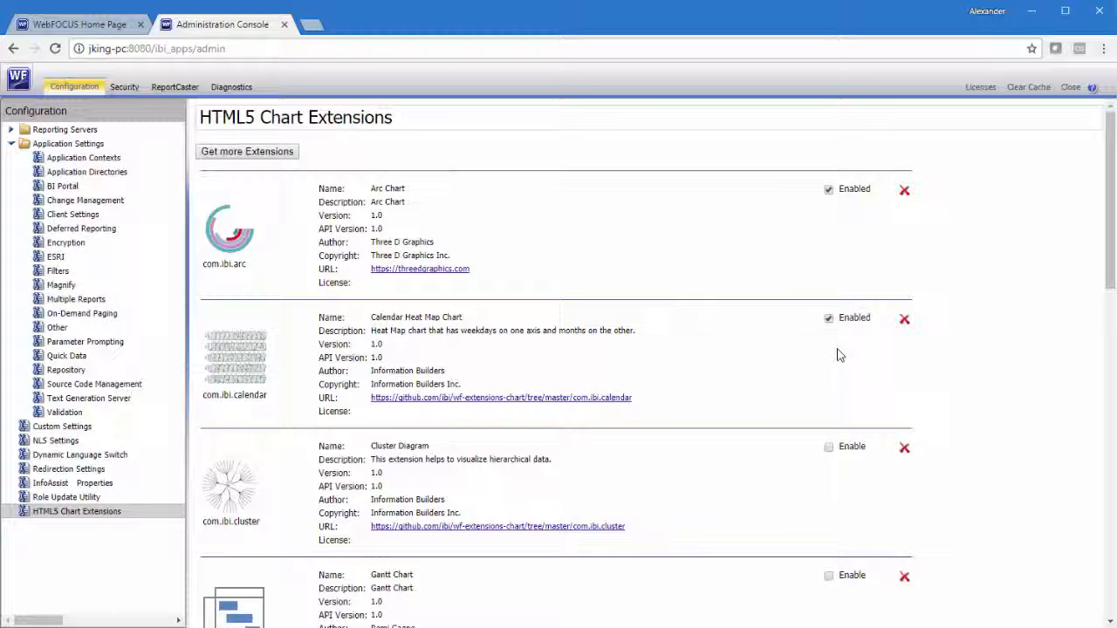
# Permanently delete the Calendar Heat Map Chart extension
pyautogui.click(904, 320)
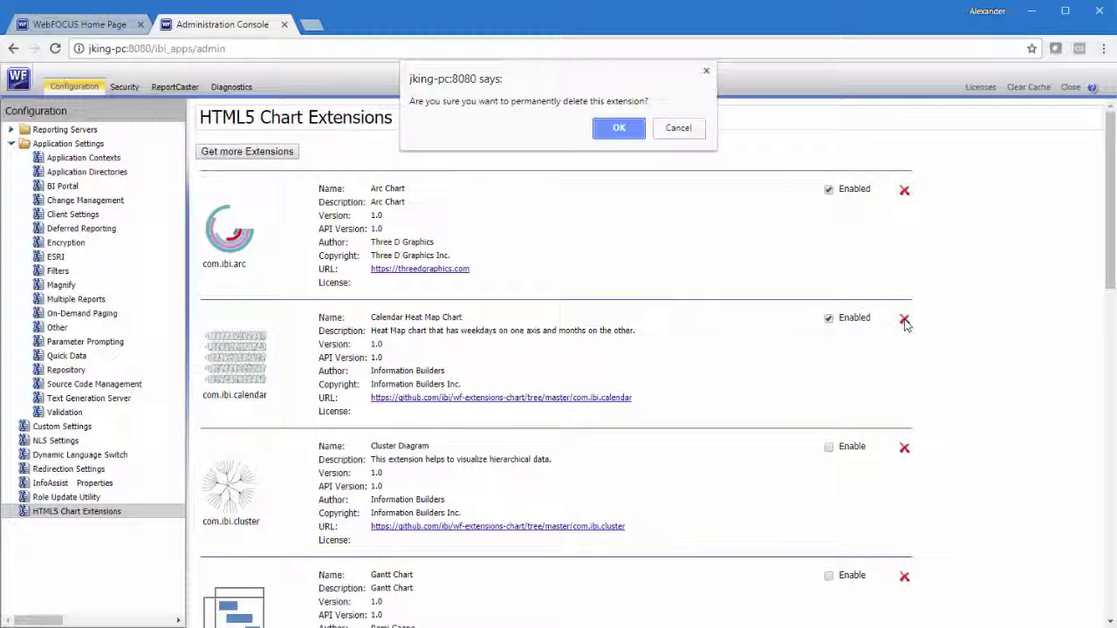
pyautogui.click(625, 130)
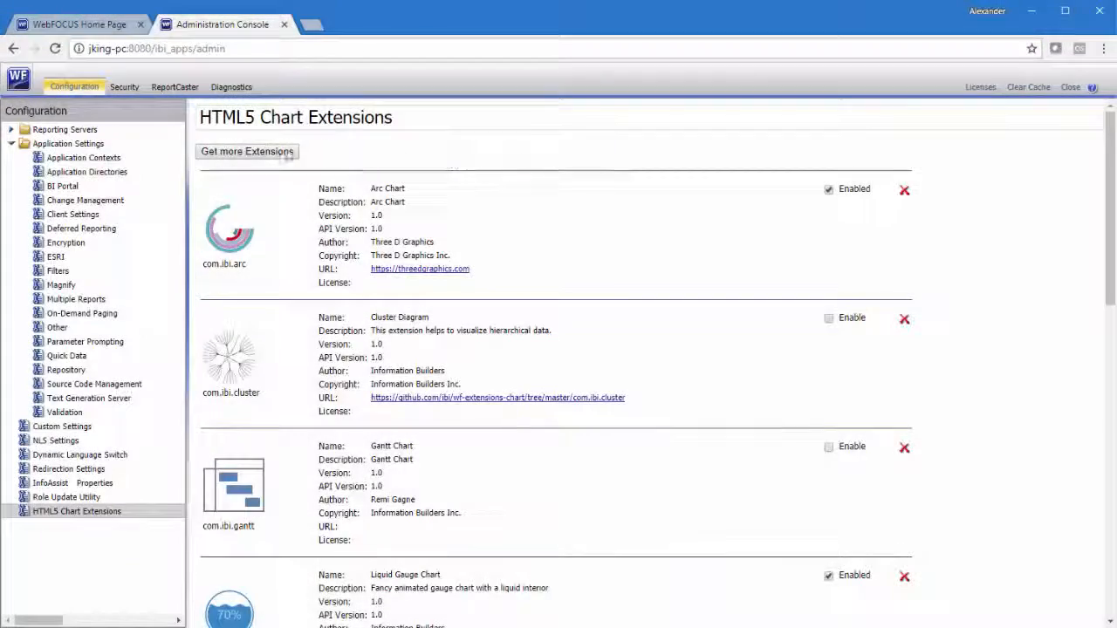
# Start uploading an extension file and browse to the C:\ibi\WebFOCUS82\config\web_resource\extensions folder
pyautogui.click(262, 153)
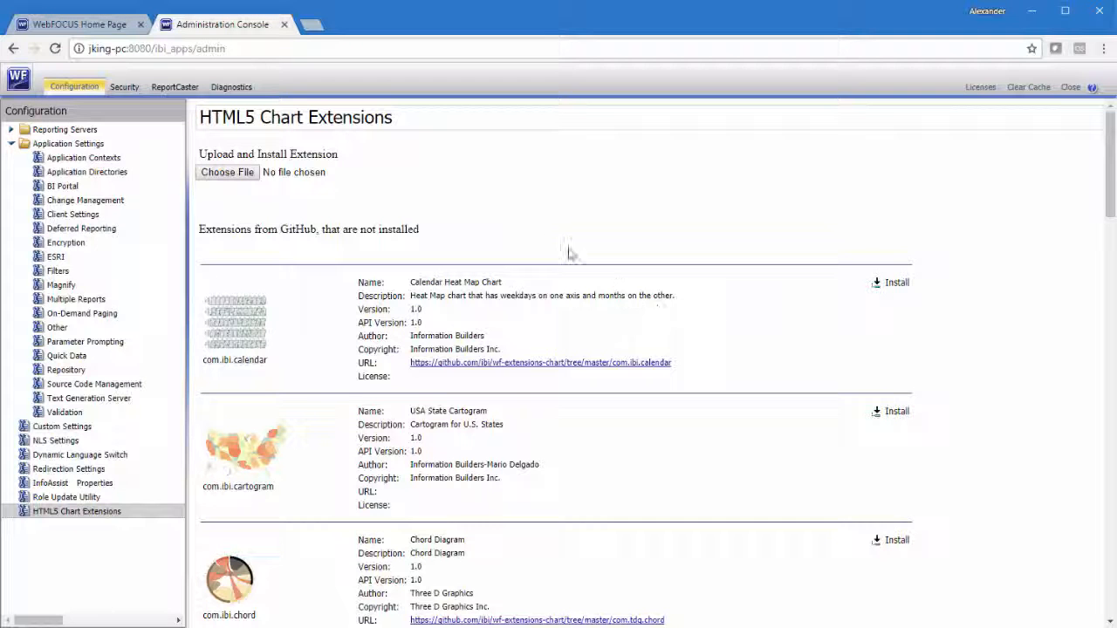
pyautogui.click(251, 174)
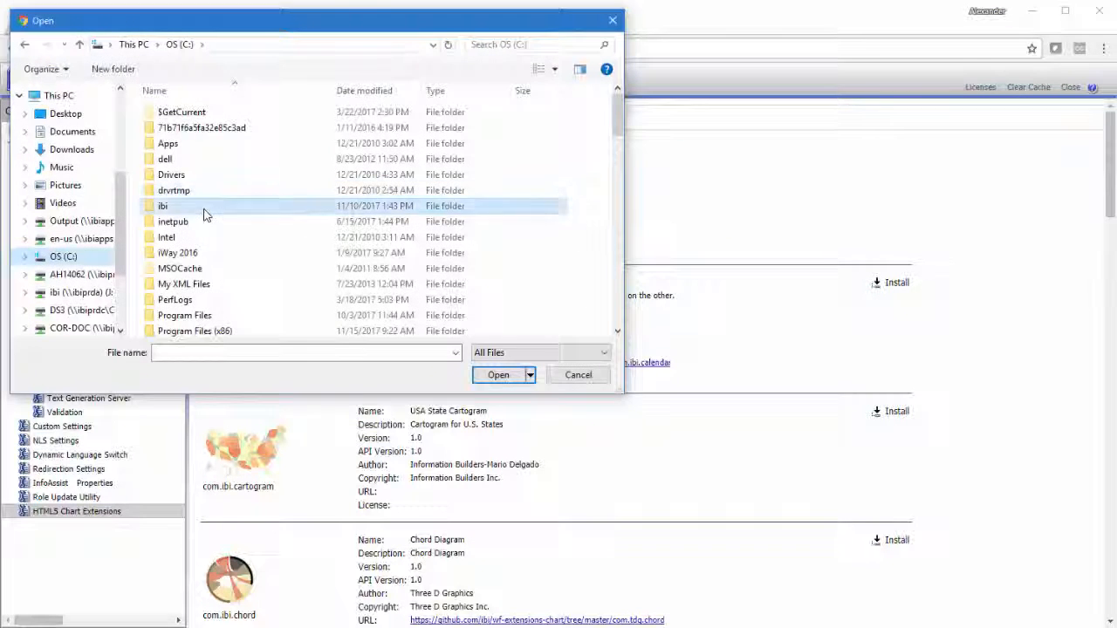
pyautogui.doubleClick(208, 208)
pyautogui.scroll(-10, 210, 216)
pyautogui.doubleClick(209, 328)
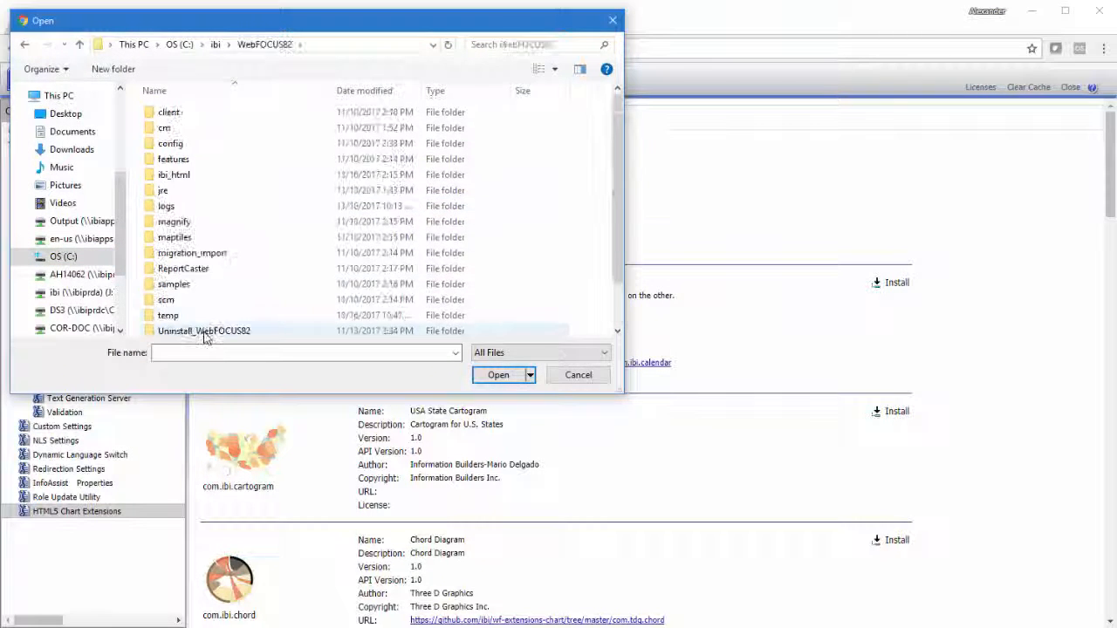
pyautogui.click(204, 145)
pyautogui.doubleClick(204, 145)
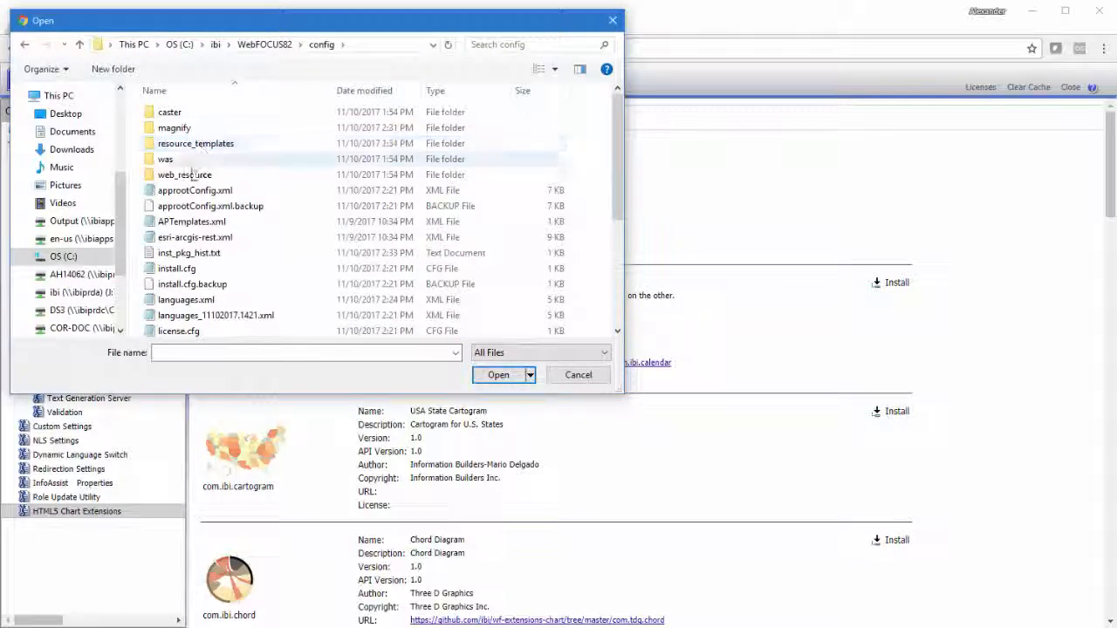
pyautogui.doubleClick(195, 174)
pyautogui.doubleClick(194, 129)
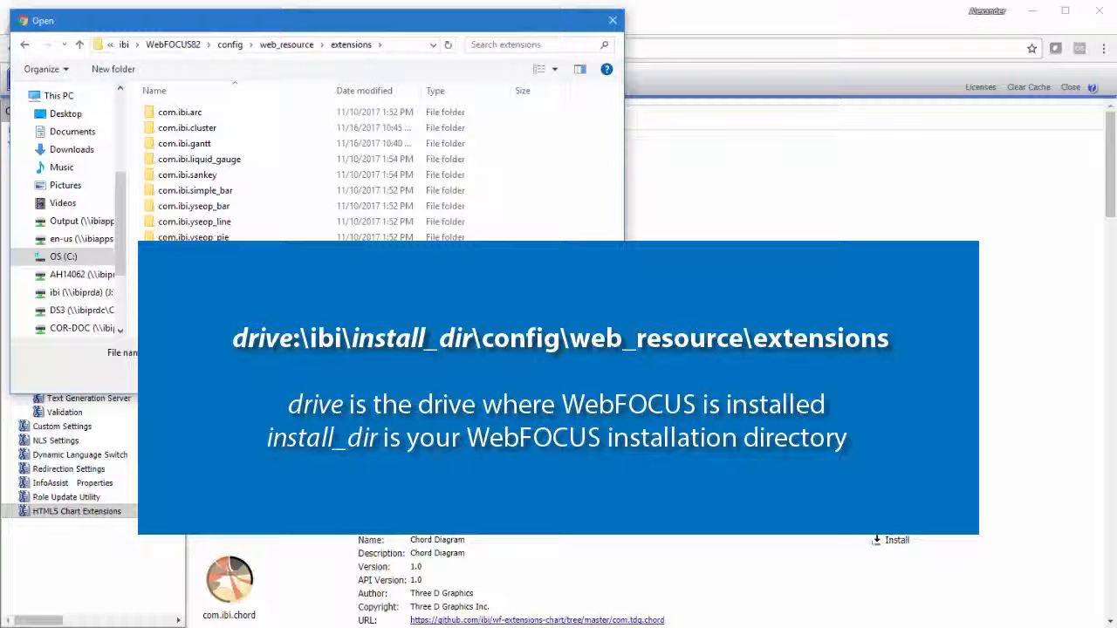
# Upload and install com.ibi.marker.zip, and find the Marker Chart among the installed extensions
pyautogui.click(221, 272)
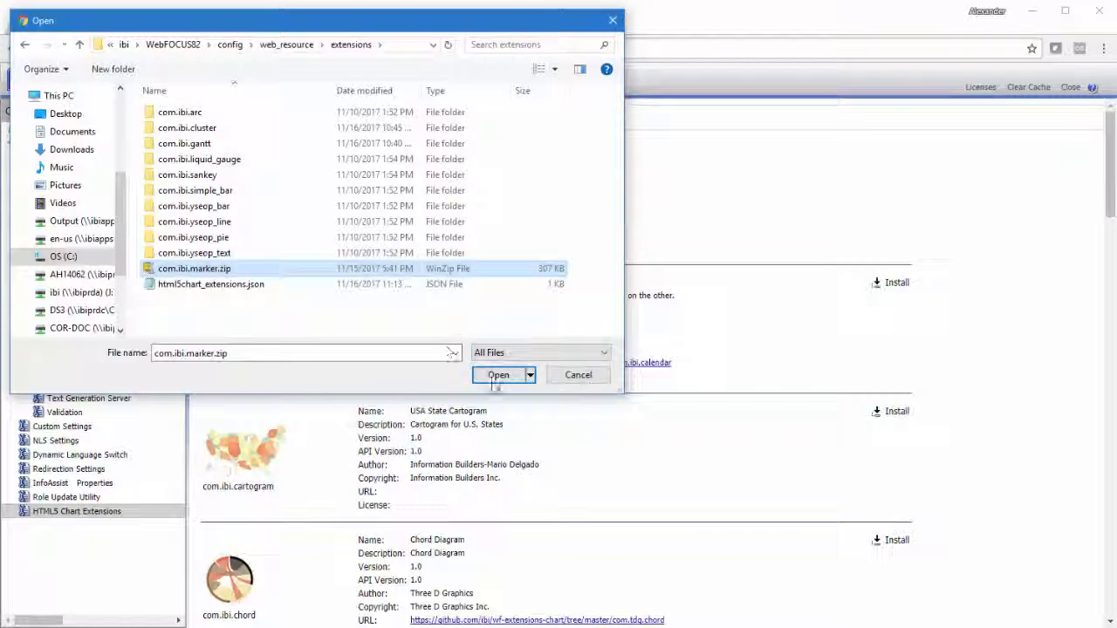
pyautogui.click(496, 375)
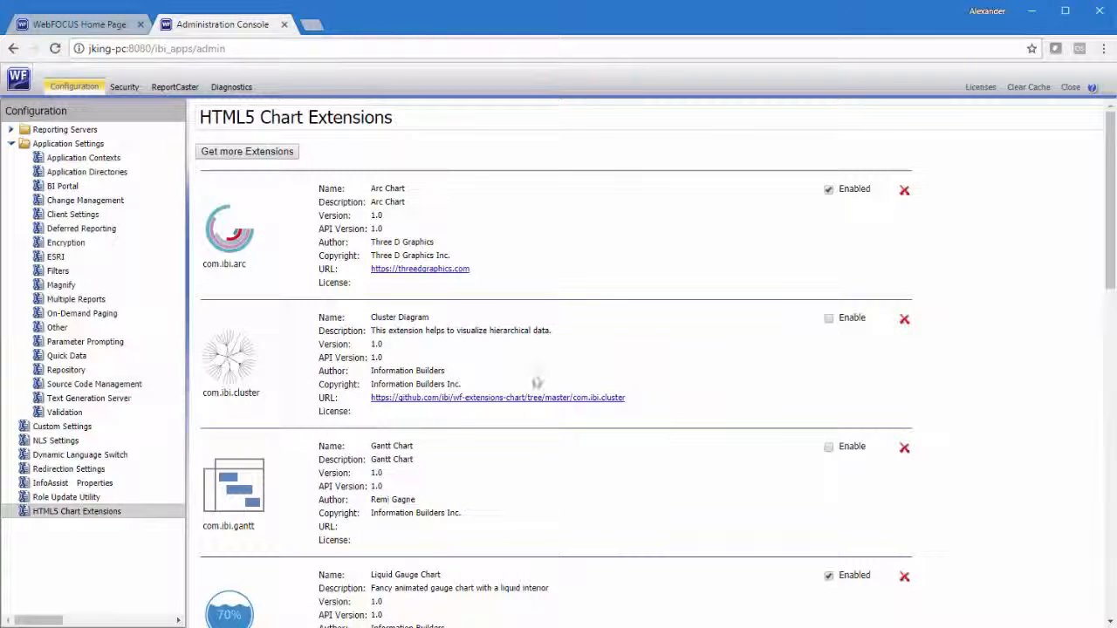
pyautogui.moveTo(1108, 230); pyautogui.dragTo(1079, 341)
pyautogui.scroll(-1, 1079, 341)
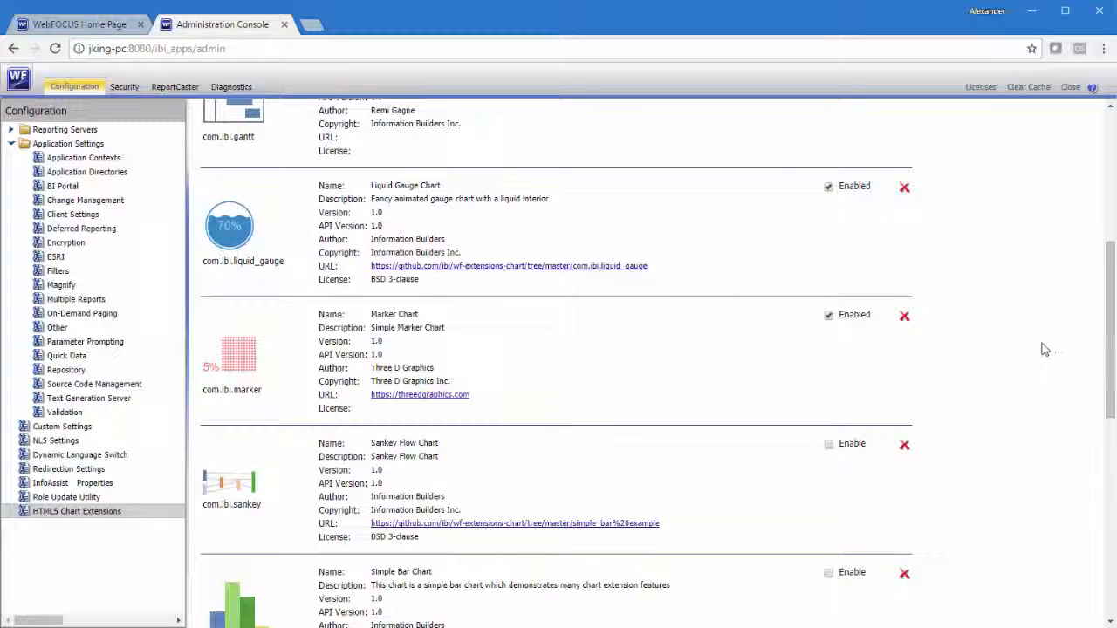
# Permanently delete the Marker Chart extension and look through the GitHub extensions available to install
pyautogui.click(904, 316)
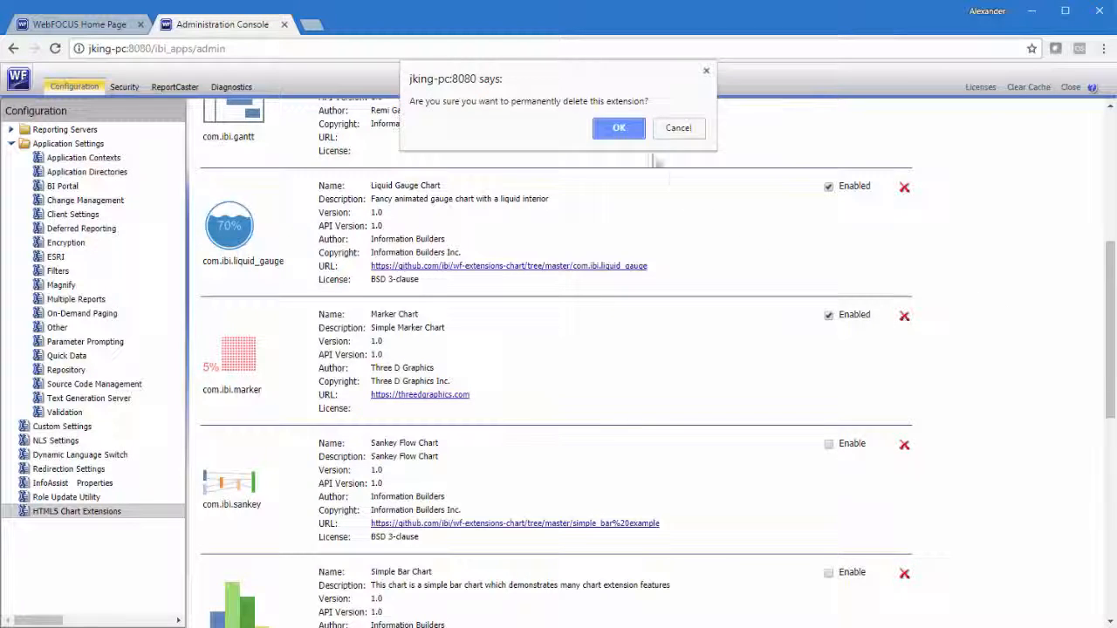
pyautogui.click(619, 128)
pyautogui.click(249, 152)
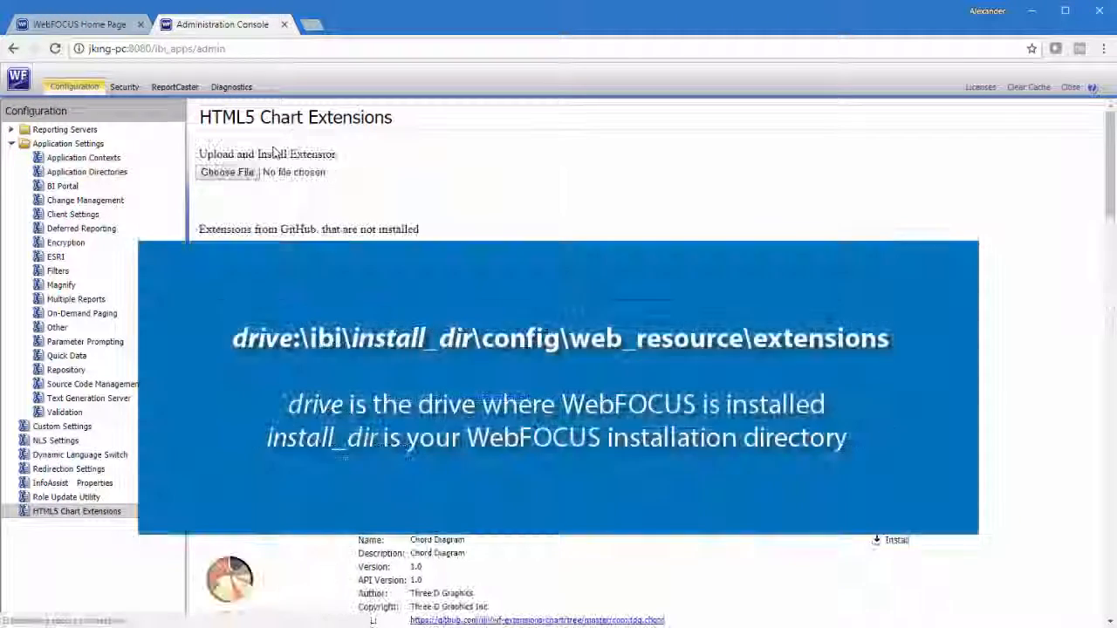
pyautogui.scroll(-15, 481, 216)
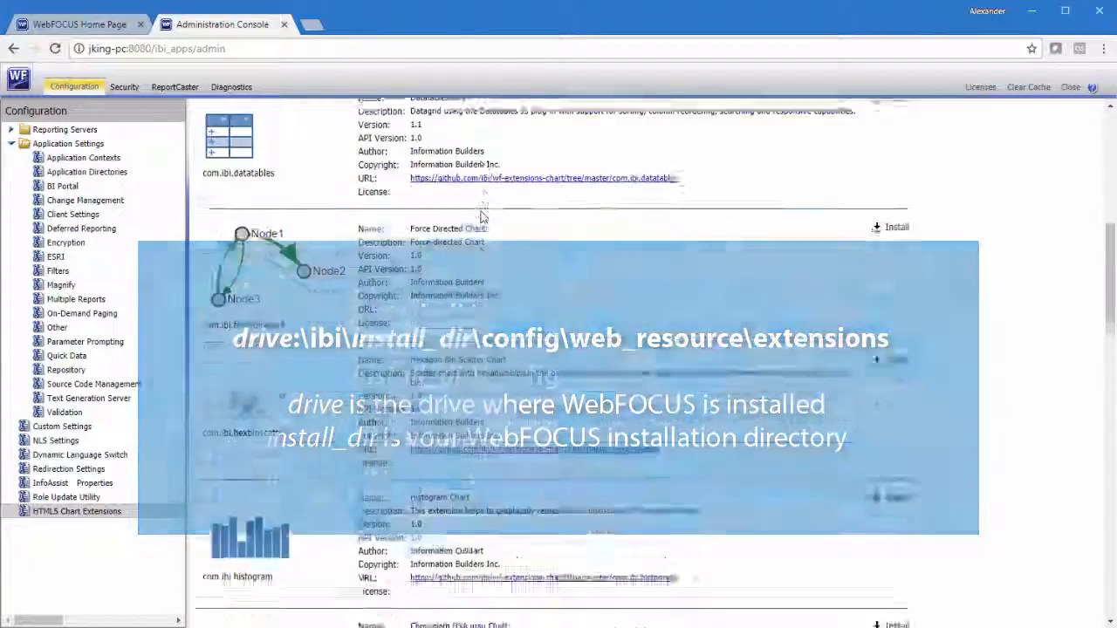
pyautogui.scroll(-3, 481, 216)
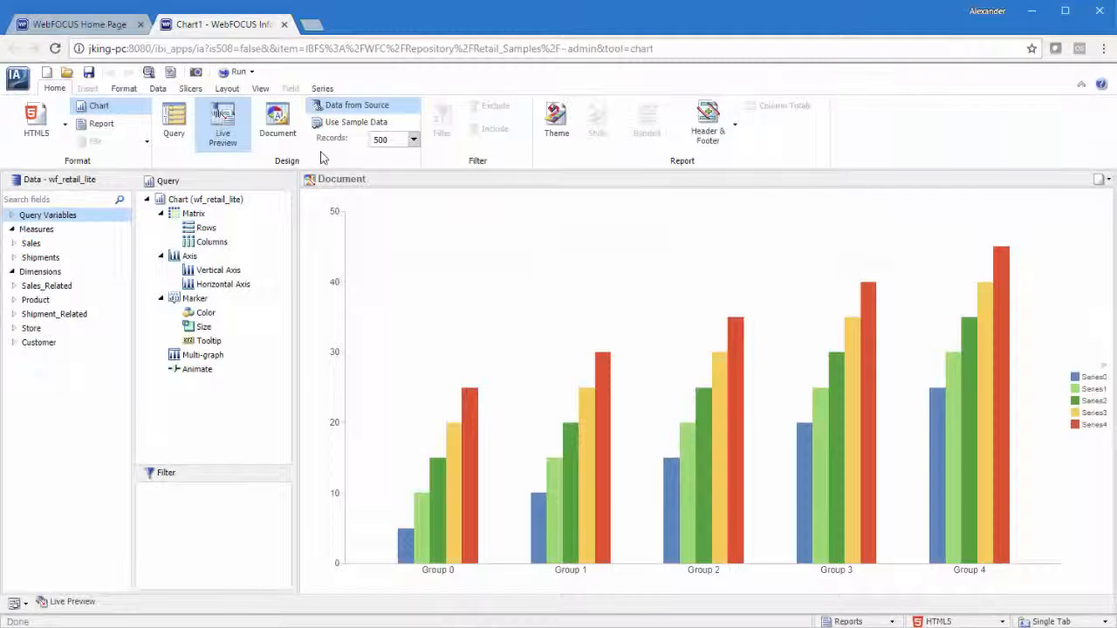
# Change the chart type to the Sunburst Chart from the HTML5 Extension category
pyautogui.click(122, 90)
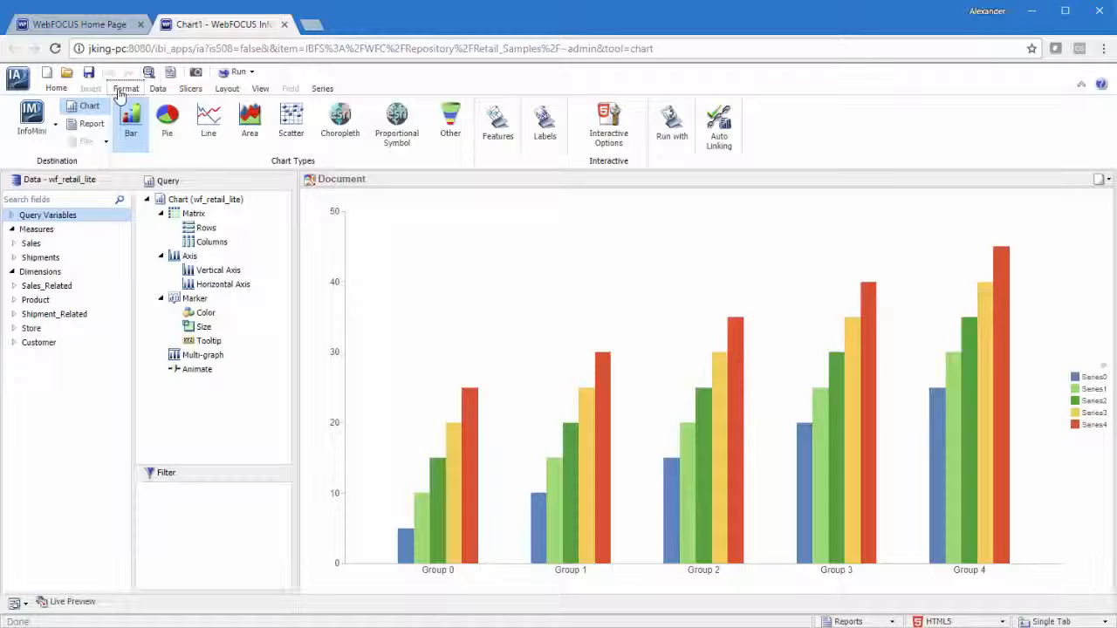
pyautogui.click(450, 123)
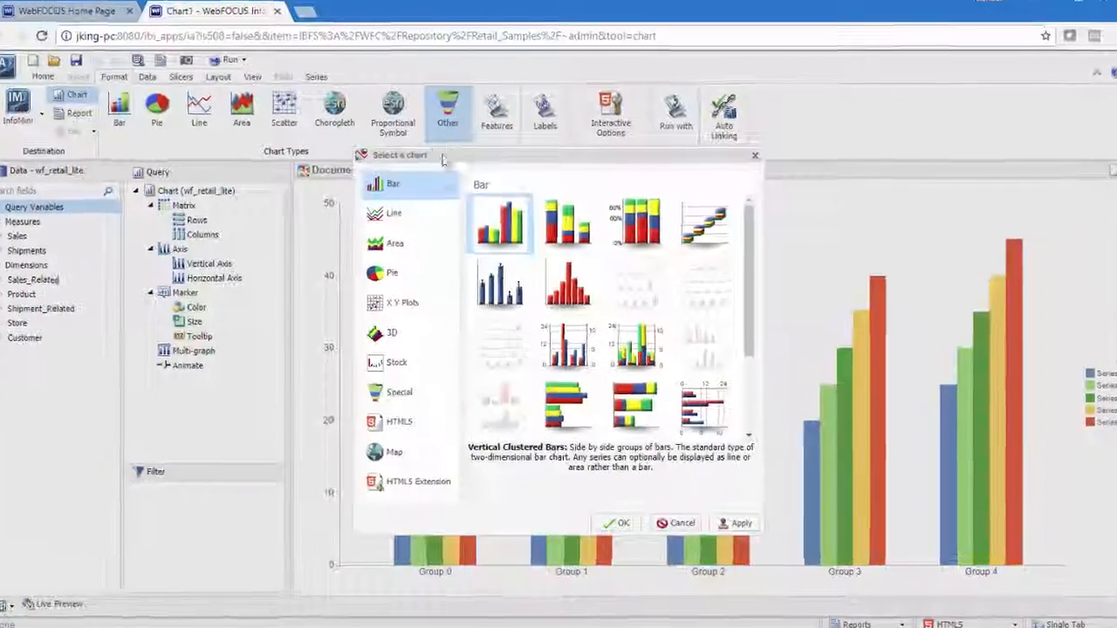
pyautogui.click(404, 488)
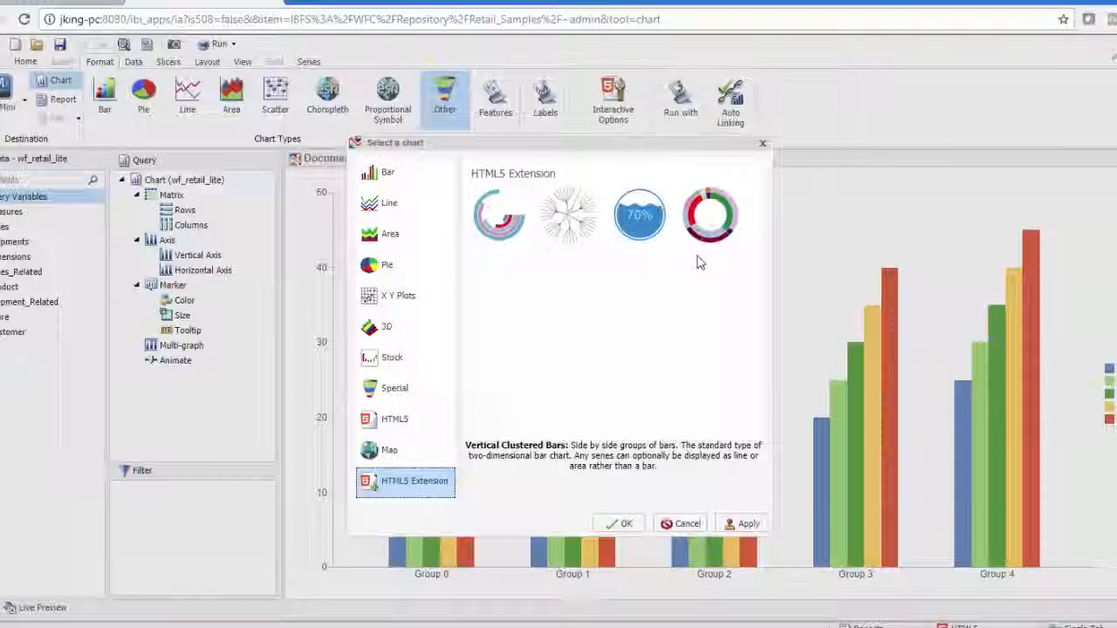
pyautogui.click(733, 175)
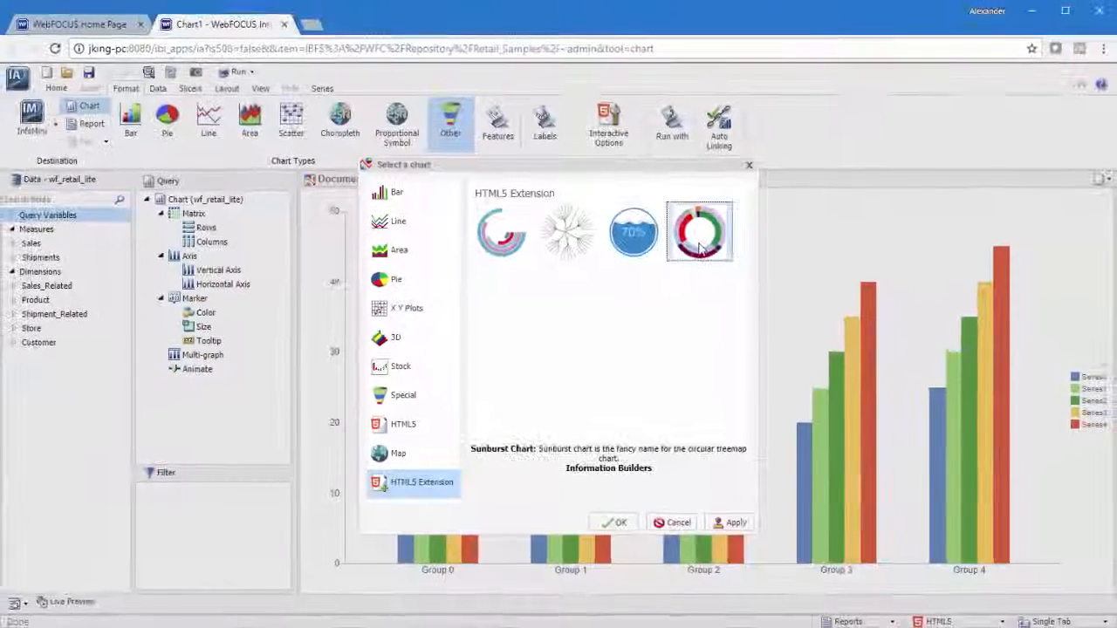
pyautogui.click(619, 523)
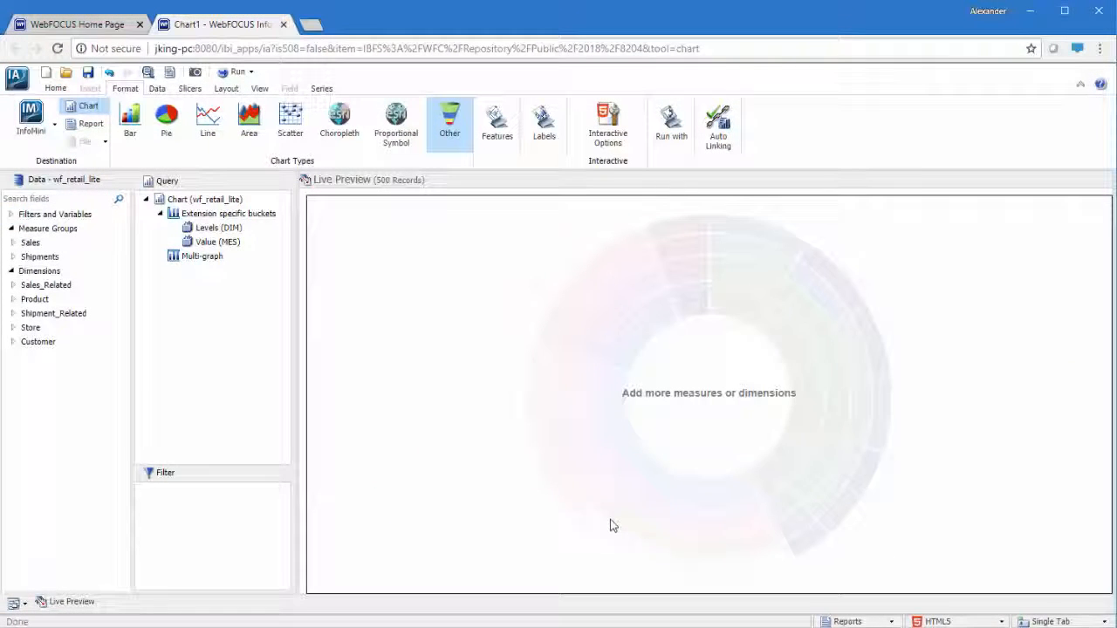
# Add Product,Category, Product,Subcategory and Model from the Product dimension to the Levels (DIM) bucket, in that order
pyautogui.click(12, 299)
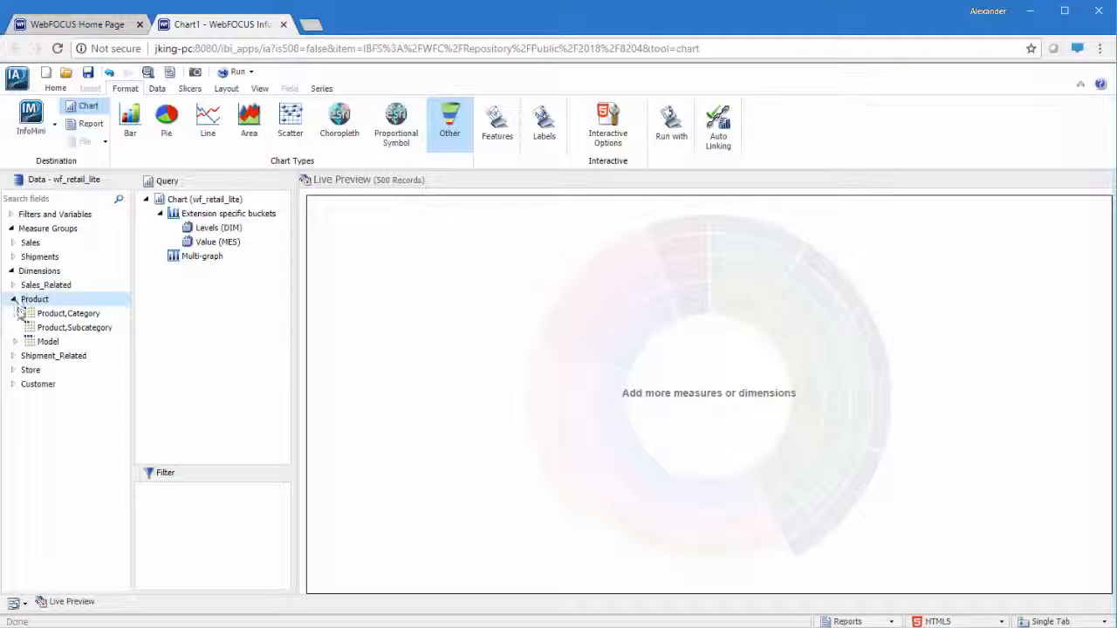
pyautogui.moveTo(169, 278); pyautogui.dragTo(210, 228)
pyautogui.moveTo(87, 327); pyautogui.dragTo(210, 244)
pyautogui.moveTo(56, 345); pyautogui.dragTo(240, 266)
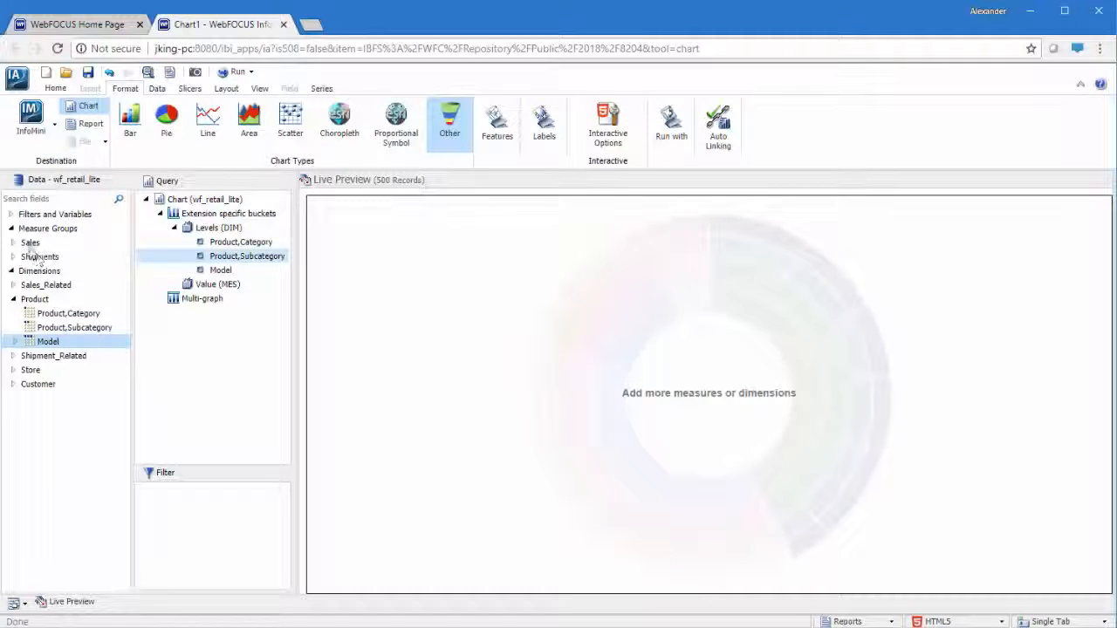
# Add the Revenue measure from the Sales group to the Value (MES) bucket
pyautogui.click(12, 243)
pyautogui.click(56, 427)
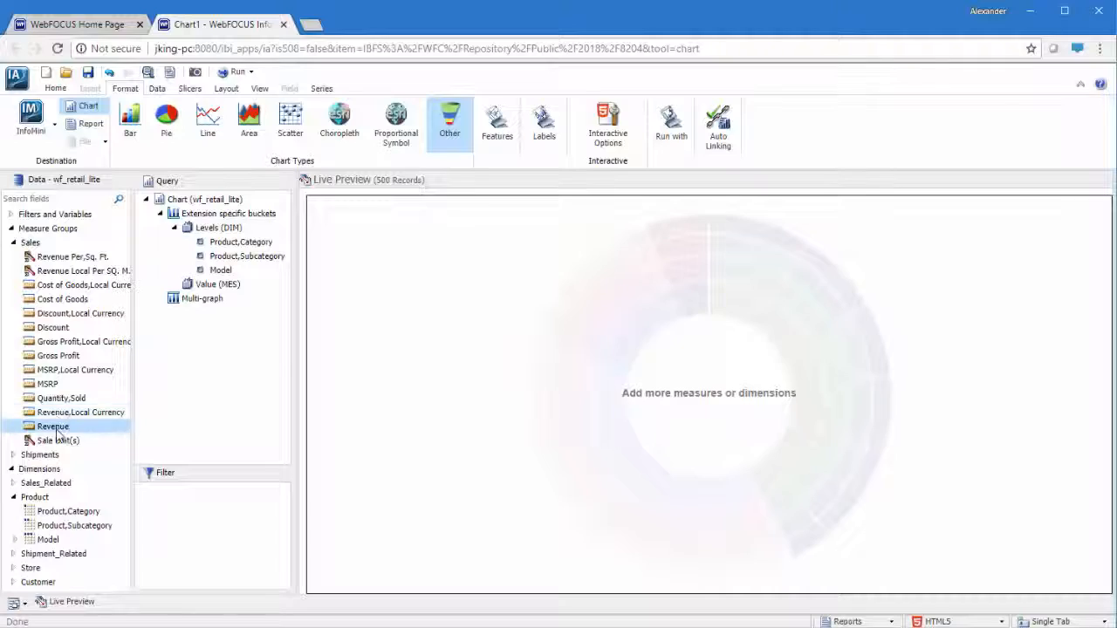
pyautogui.moveTo(216, 292); pyautogui.dragTo(217, 292)
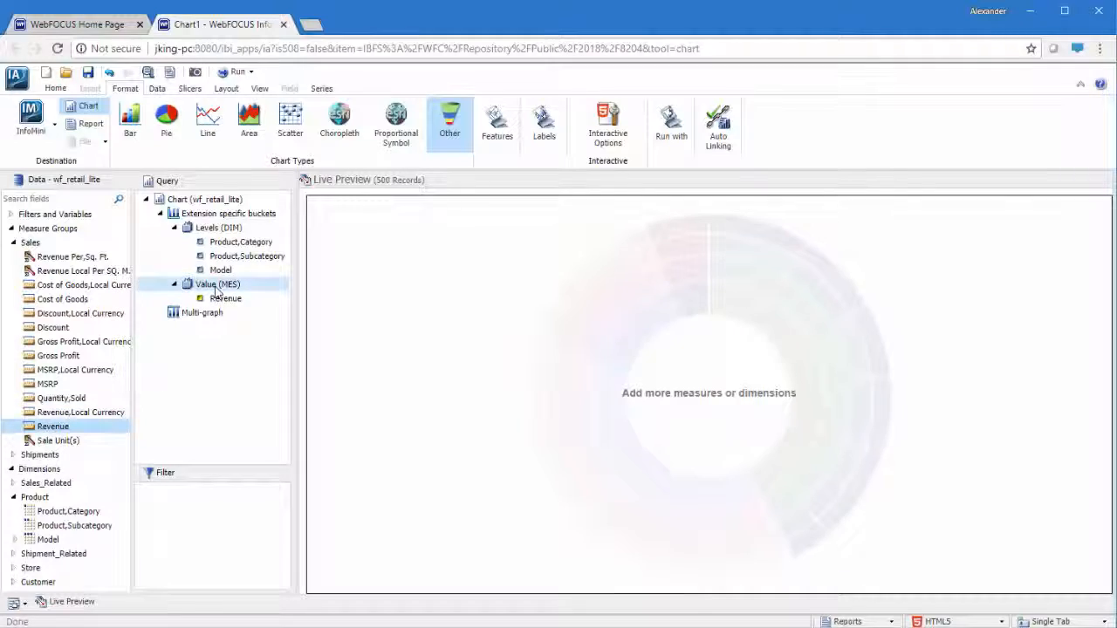